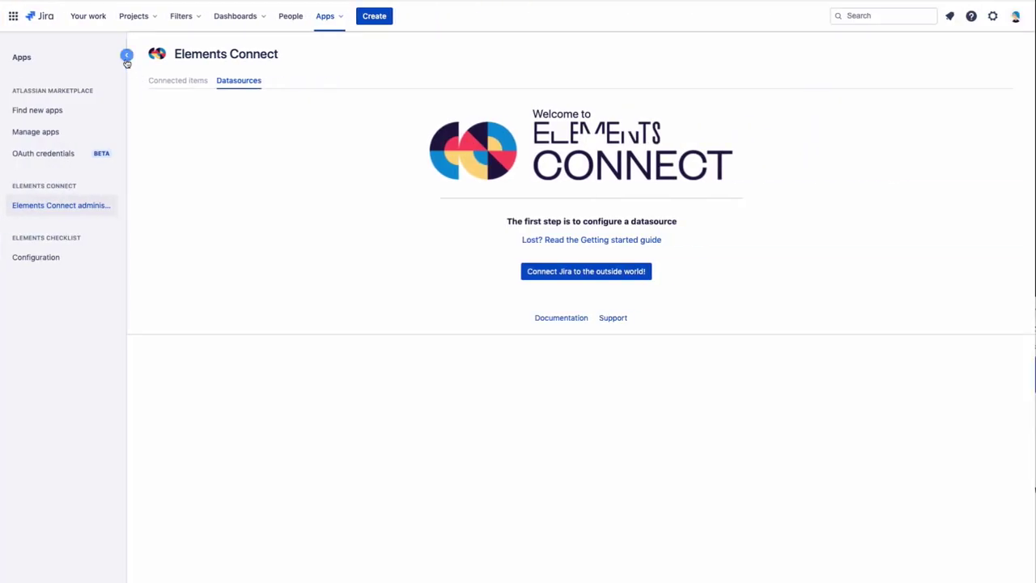
# Test the connection of the CMDB PostgreSQL datasource and save the datasource.
pyautogui.click(126, 55)
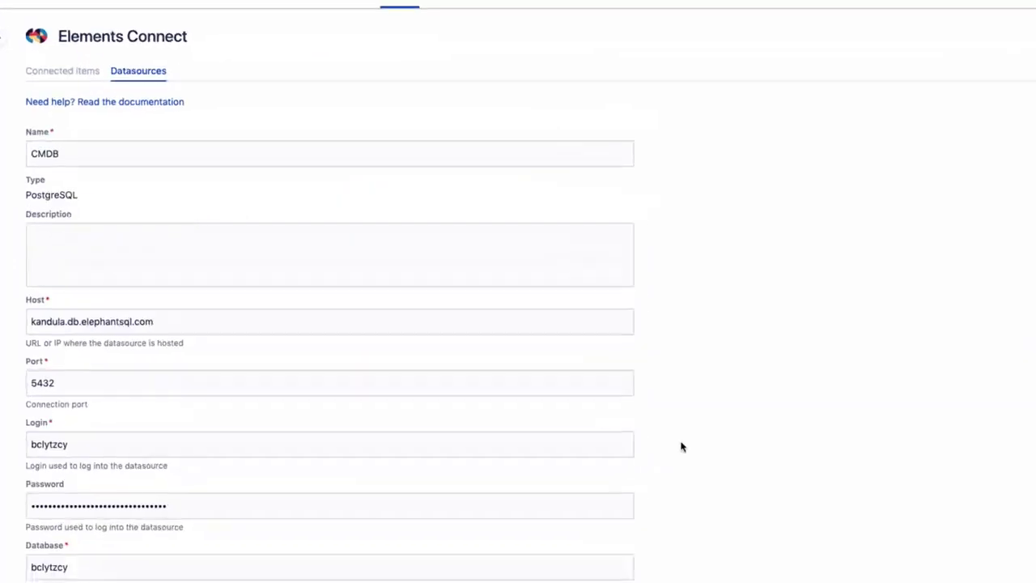
pyautogui.scroll(-3, 676, 469)
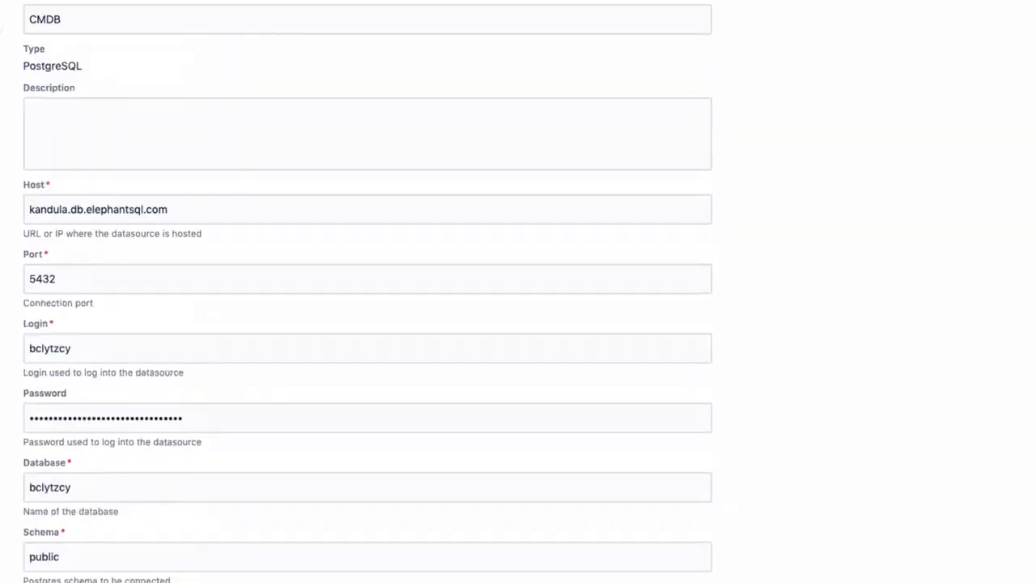
pyautogui.click(74, 528)
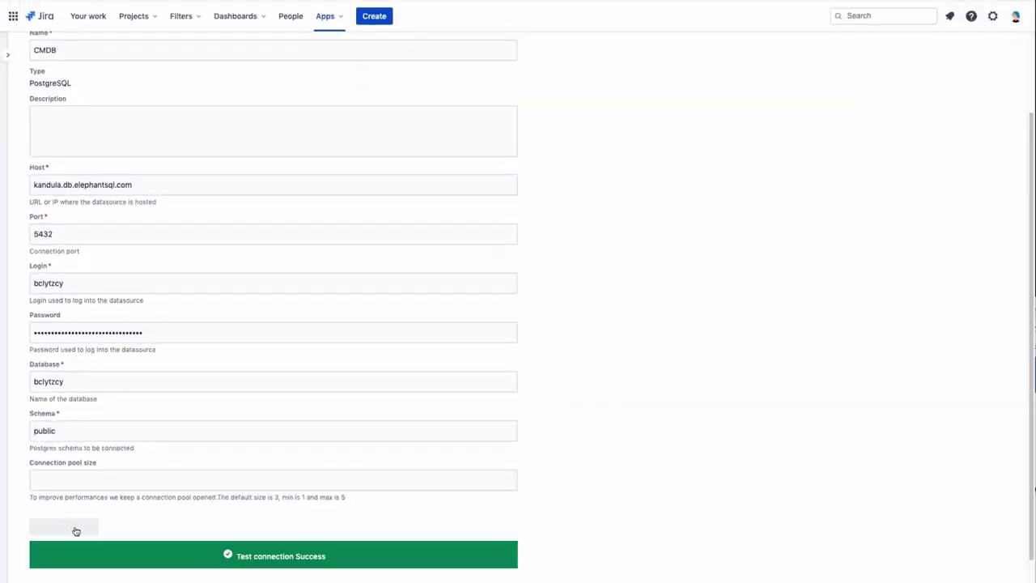
pyautogui.scroll(3, 749, 243)
pyautogui.click(948, 51)
pyautogui.click(992, 54)
# Create a connected item of type Text - Select list named Office.
pyautogui.click(69, 114)
pyautogui.click(519, 279)
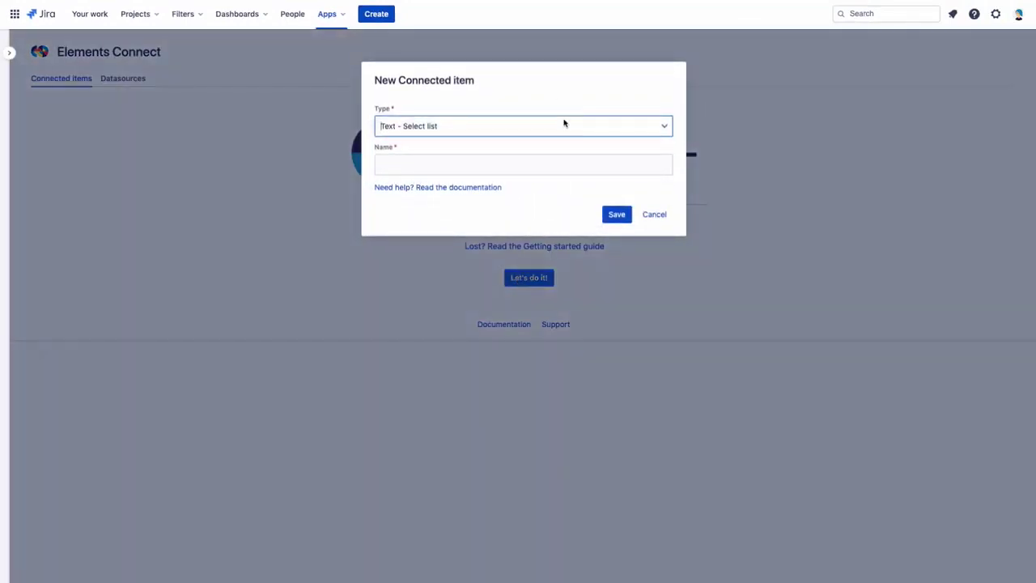
pyautogui.click(564, 123)
pyautogui.click(534, 154)
pyautogui.click(517, 167)
pyautogui.write('Offic')
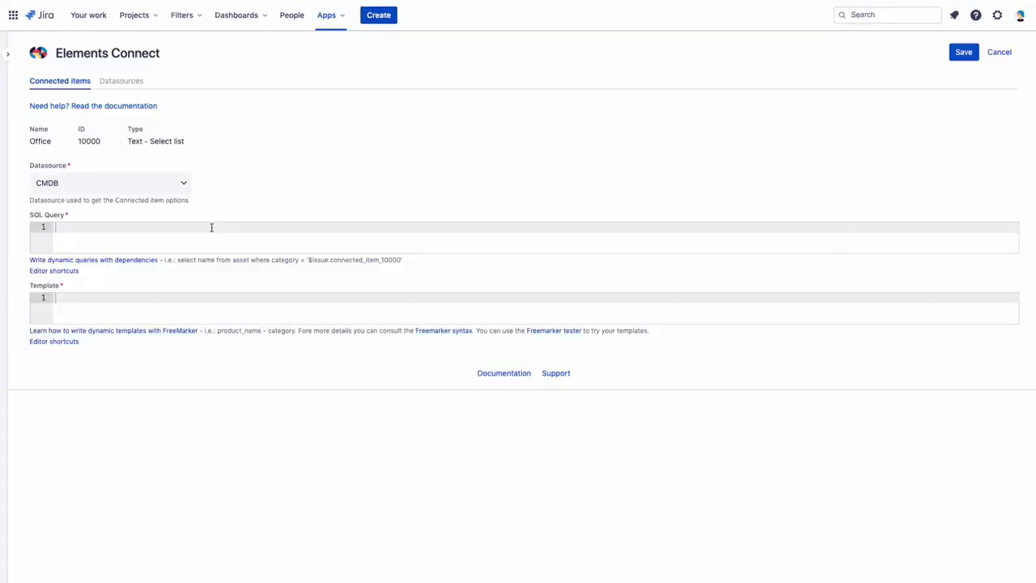
# Give the Office item the SQL query Select distinct "location" from printers order by "location" and the template ${row.location}.
pyautogui.click(211, 227)
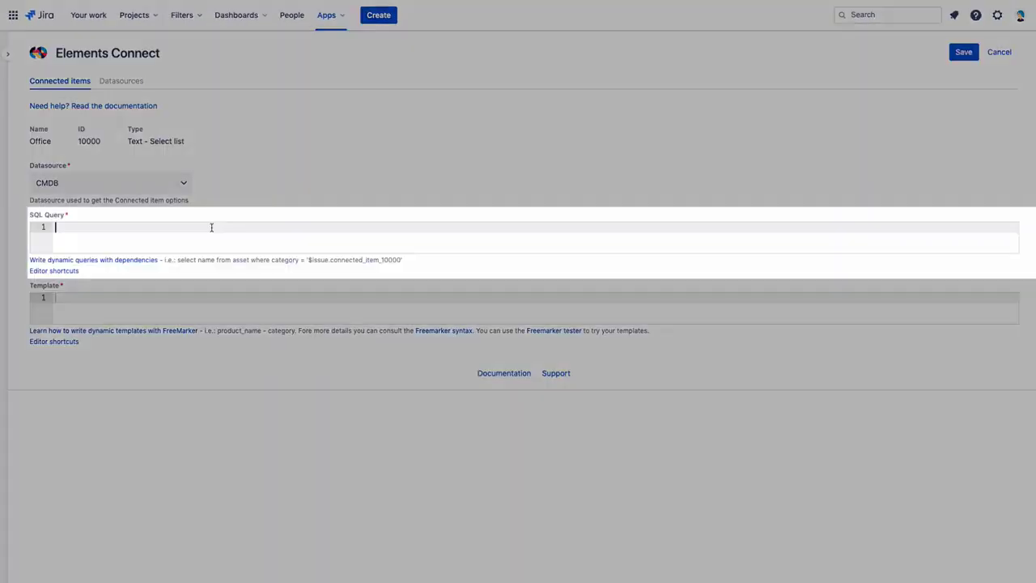
pyautogui.write('Select distinct "location" from printers order by "location"')
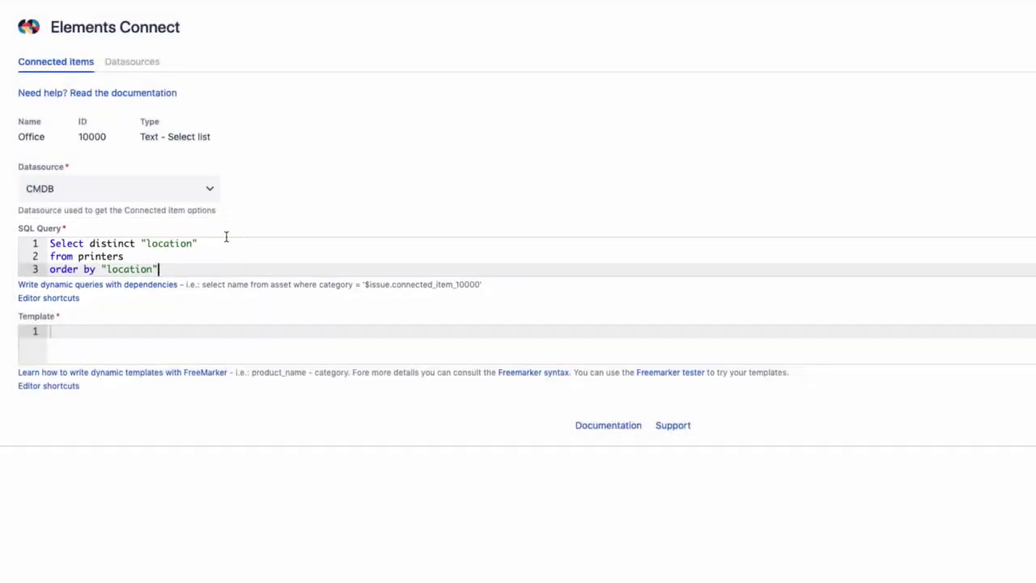
pyautogui.write('${row.location}')
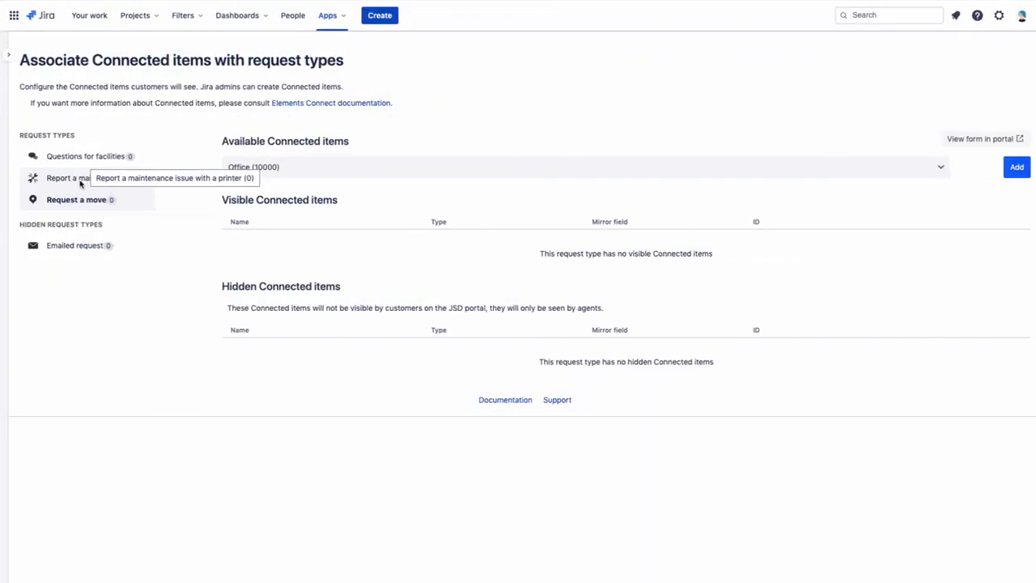
# Add Office, Printer and Printer details to the request type for printer maintenance issues, and hide Printer details from customers.
pyautogui.click(81, 179)
pyautogui.click(919, 167)
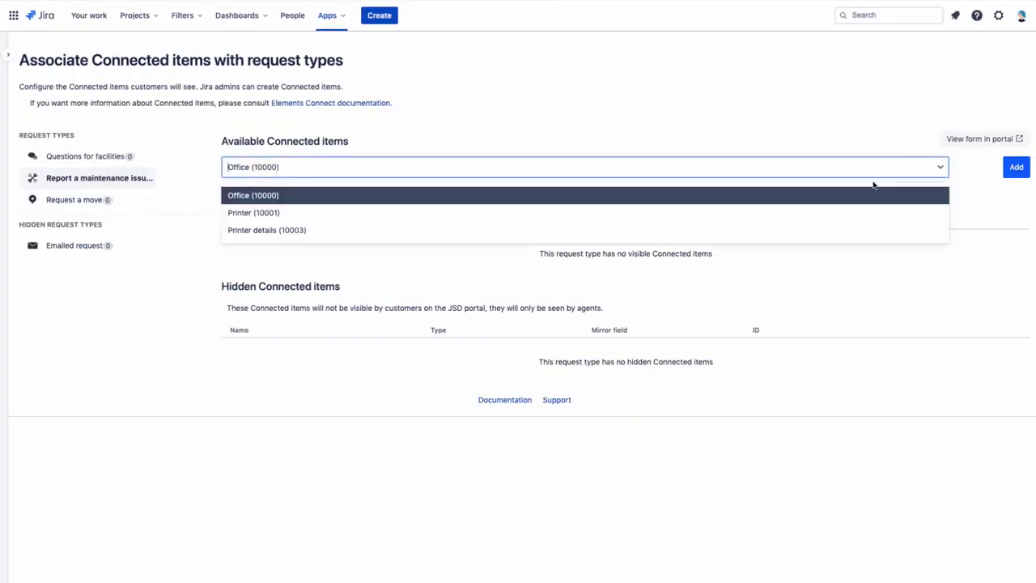
pyautogui.click(872, 194)
pyautogui.click(1013, 167)
pyautogui.click(1013, 167)
pyautogui.click(1013, 167)
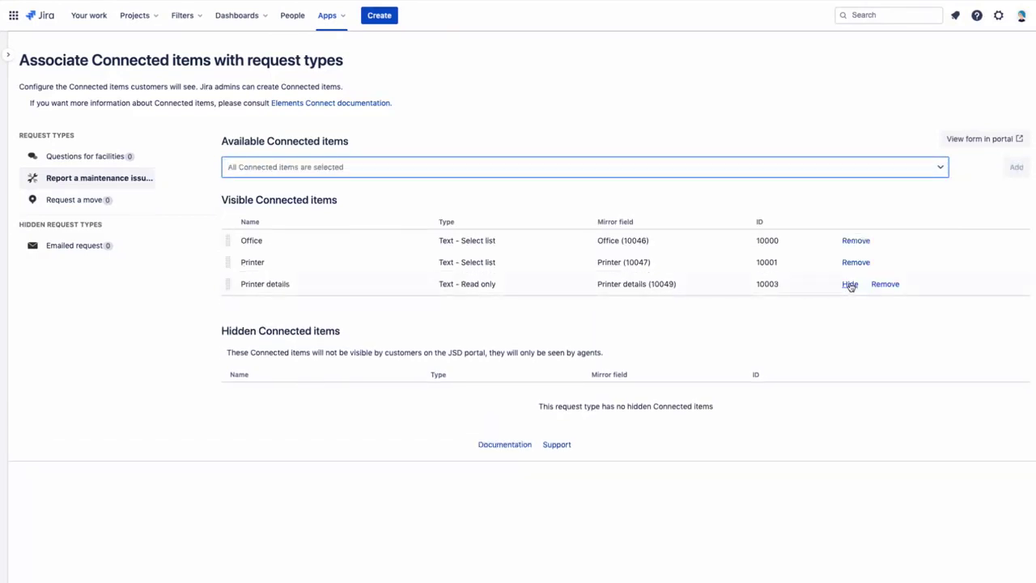
pyautogui.click(850, 284)
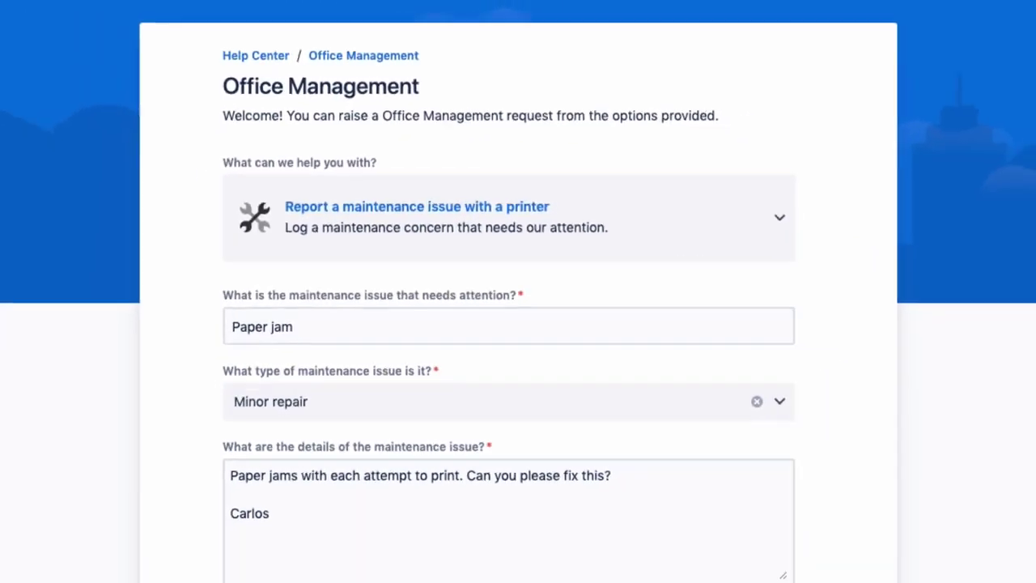
# Choose the Boston office and the printer Lexmark - BOS Executive in the Paper jam request and send it.
pyautogui.click(701, 473)
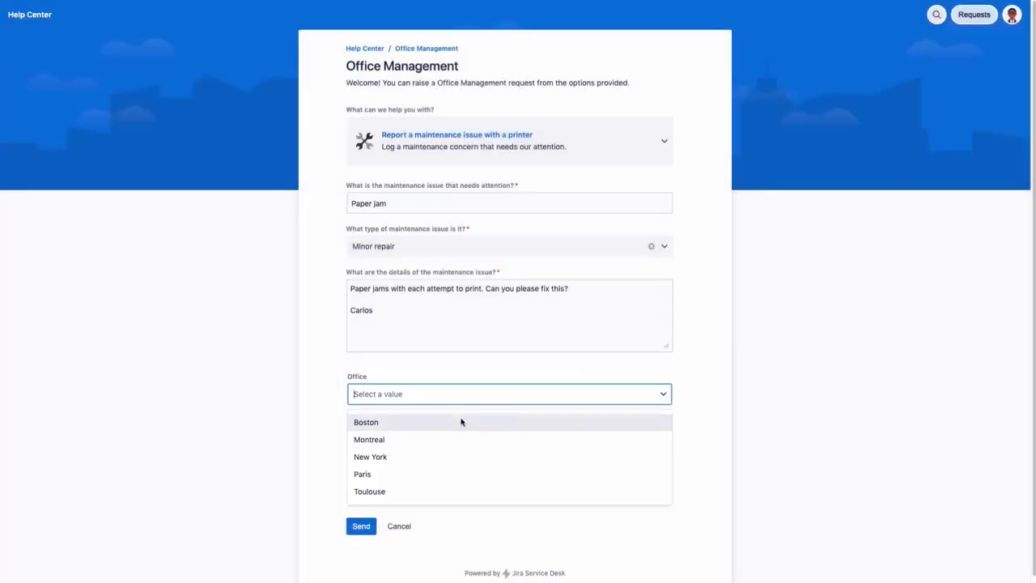
pyautogui.click(462, 421)
pyautogui.click(500, 440)
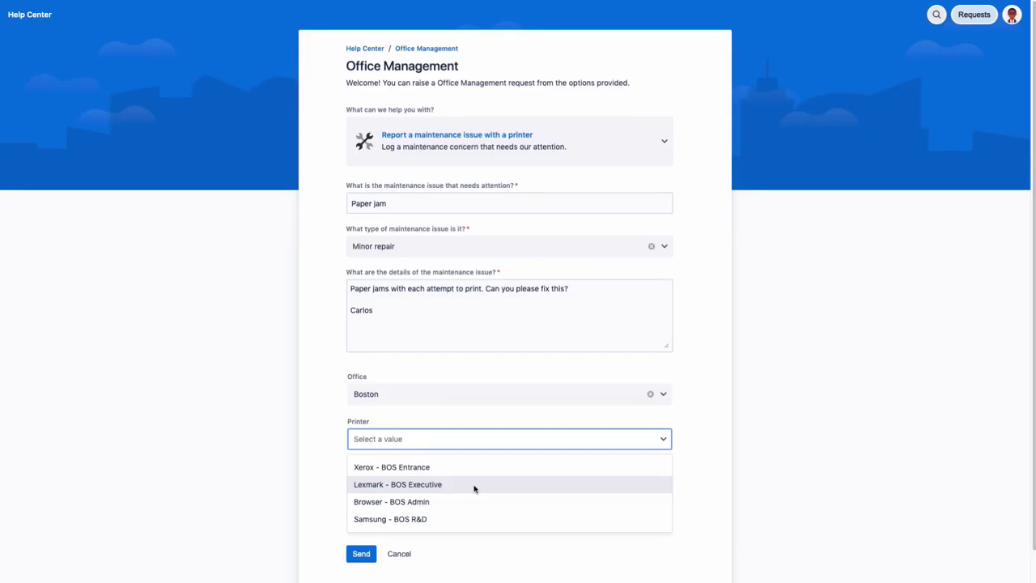
pyautogui.click(474, 488)
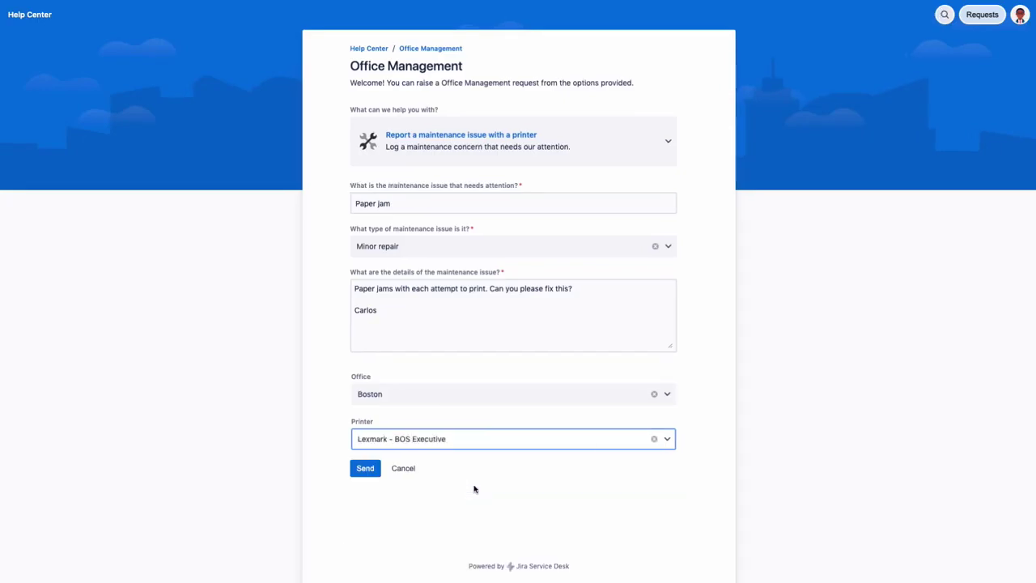
pyautogui.click(370, 470)
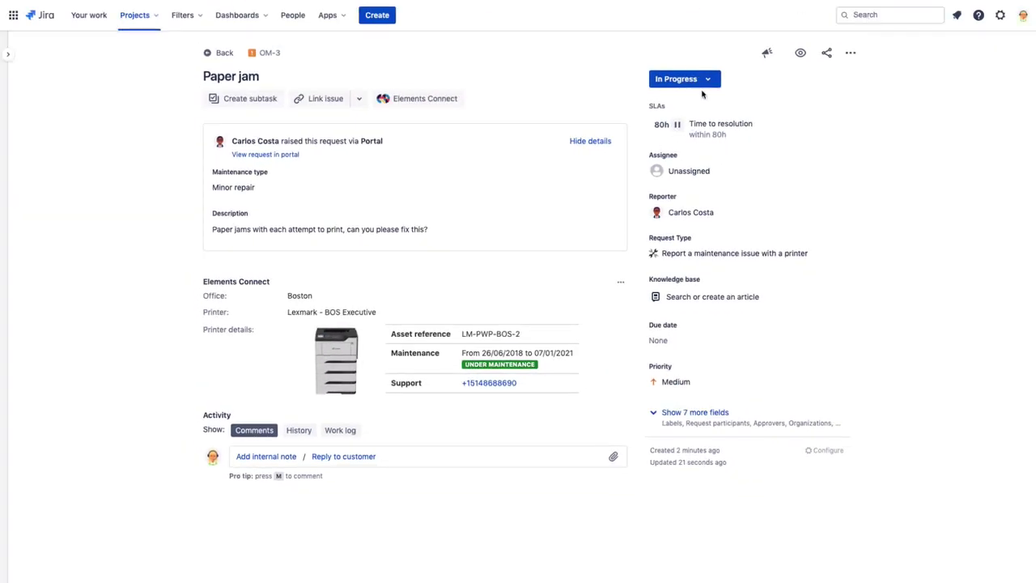
# Resolve the Paper jam issue with resolution Done and the customer comment "Problem fixed. The printer is now fully operational.".
pyautogui.click(704, 81)
pyautogui.click(691, 124)
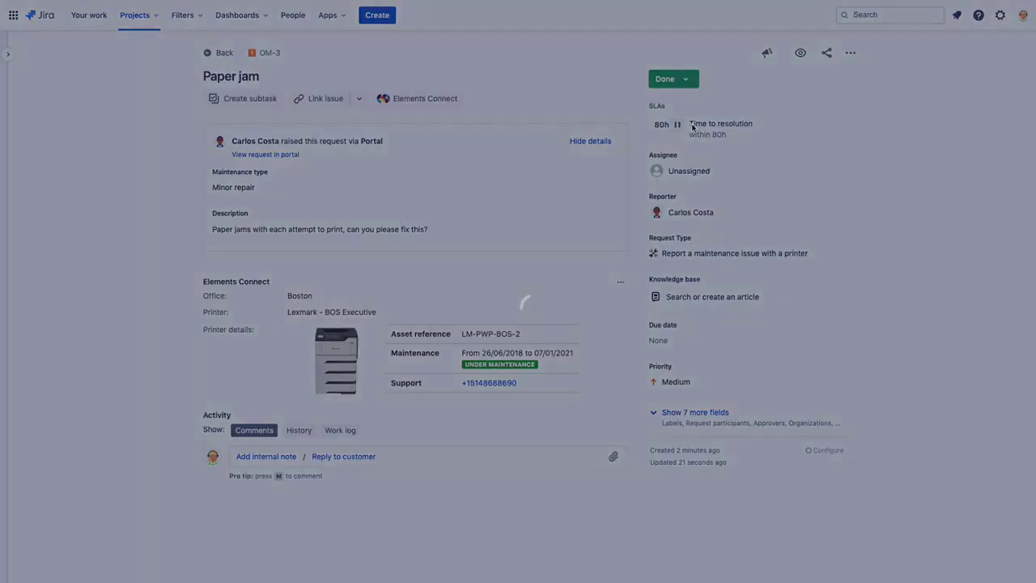
pyautogui.click(398, 219)
pyautogui.click(393, 229)
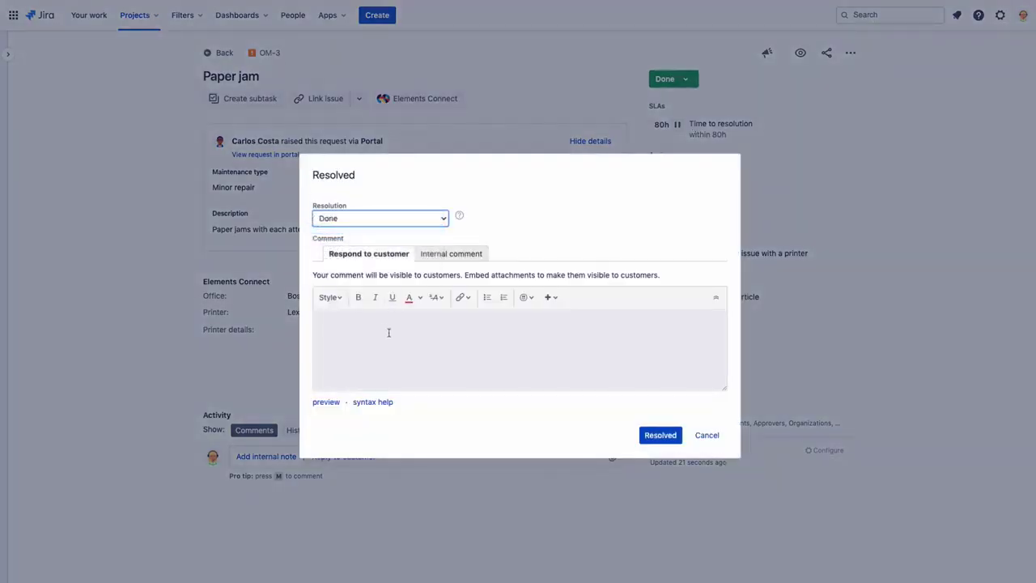
pyautogui.click(389, 332)
pyautogui.write('Problem fixed. The printer is now fully operational.')
pyautogui.click(655, 437)
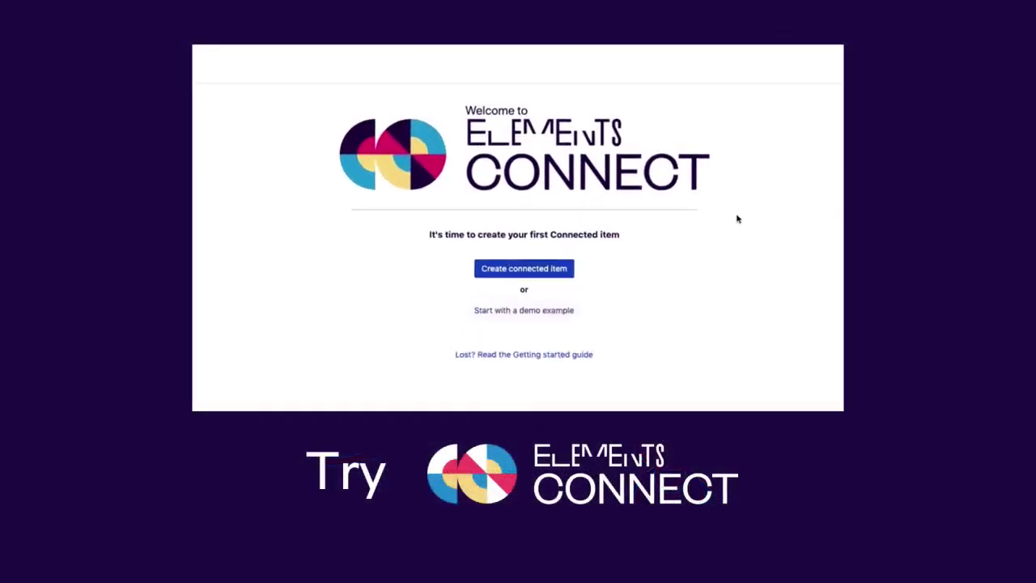
# Start with a demo example and select Product catalog - Phone list as the configuration.
pyautogui.click(548, 310)
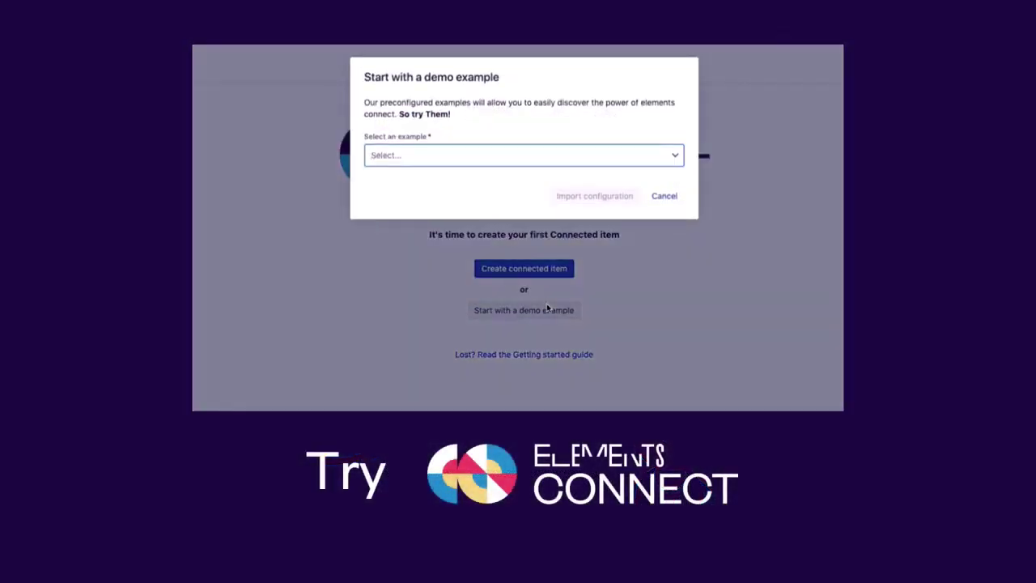
pyautogui.click(575, 165)
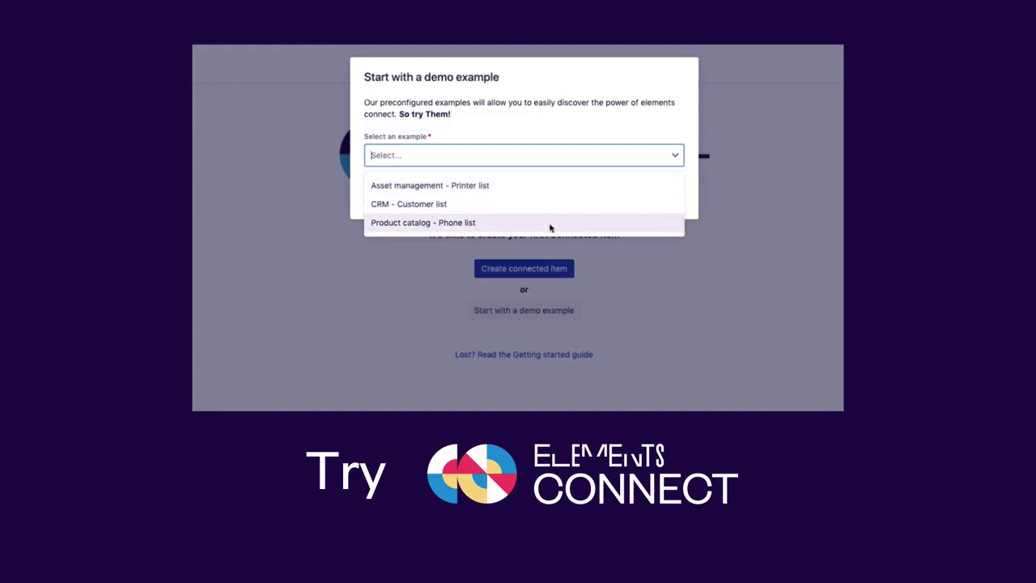
pyautogui.click(549, 223)
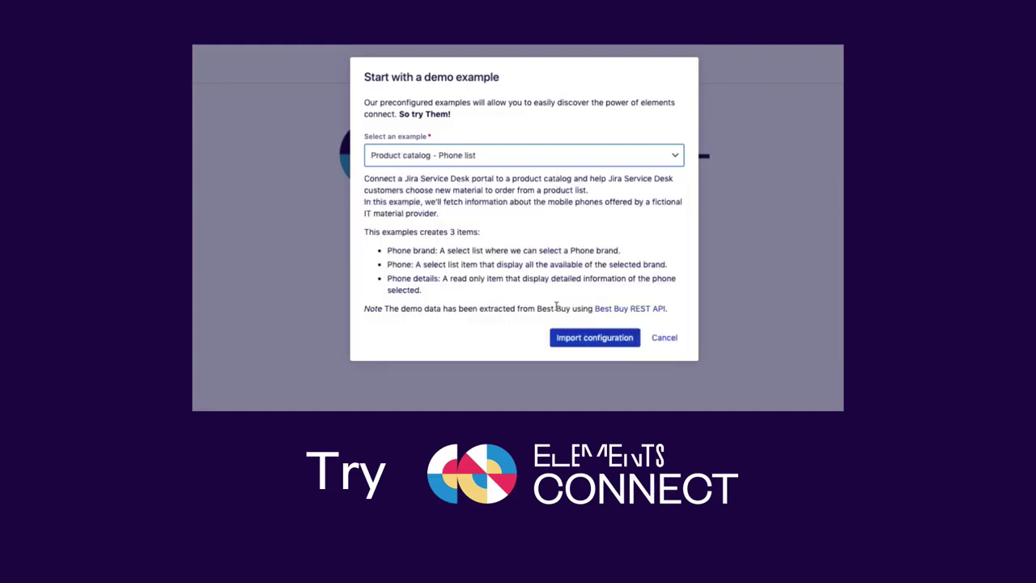